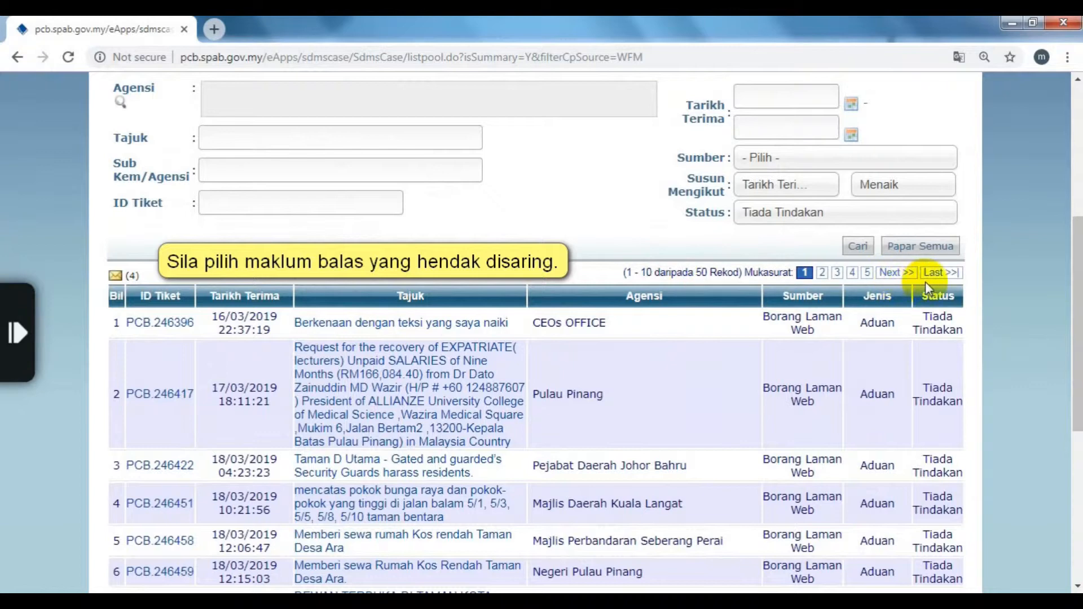
left_click(932, 274)
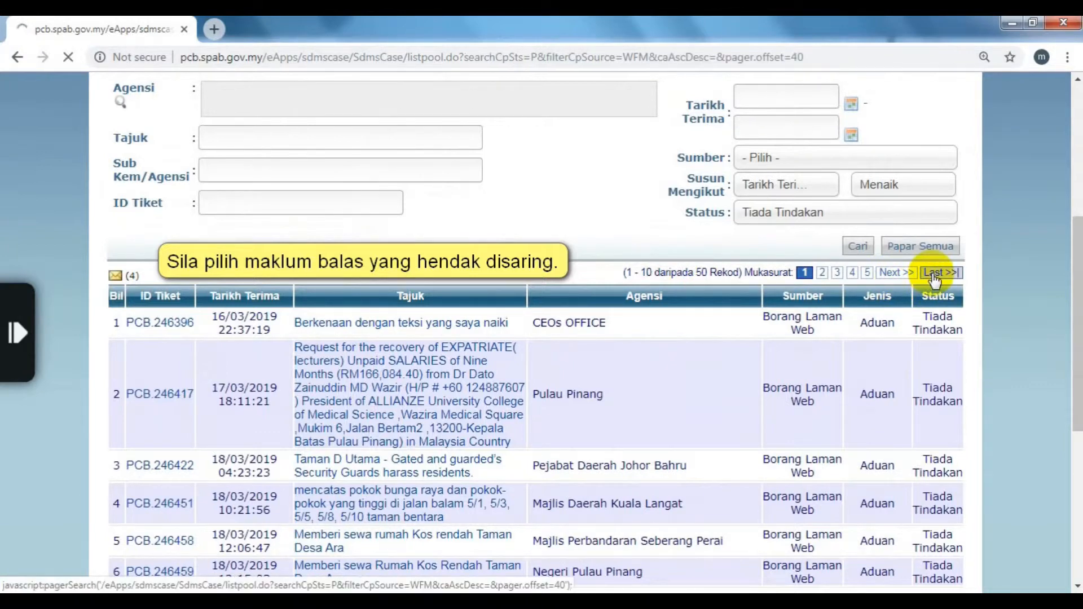
scroll(930, 276, "down", 3)
scroll(931, 279, "down", 5)
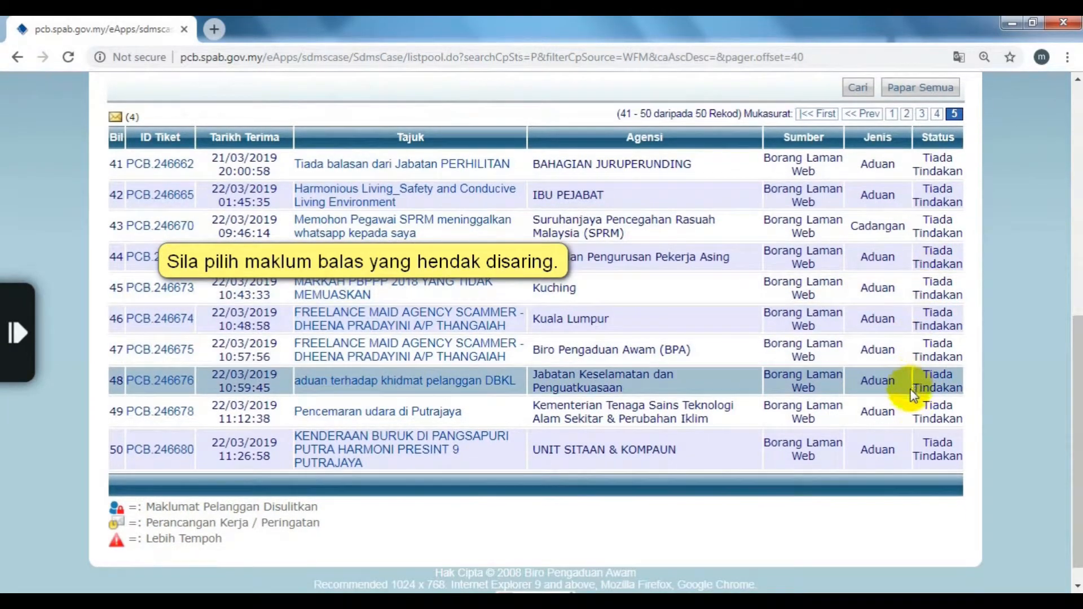
left_click(458, 416)
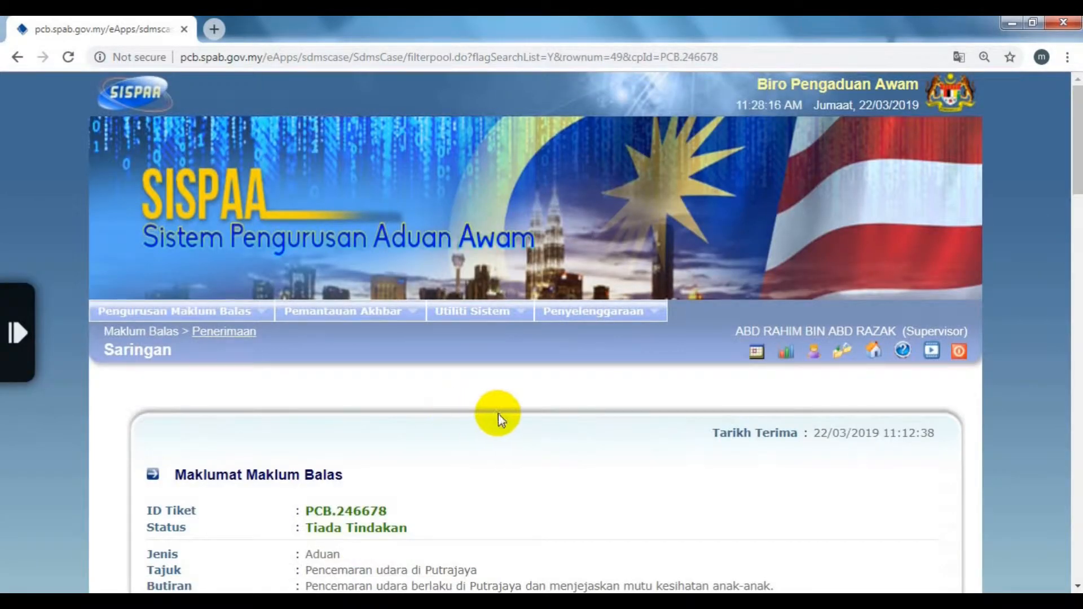
scroll(541, 416, "down", 1)
scroll(542, 416, "down", 5)
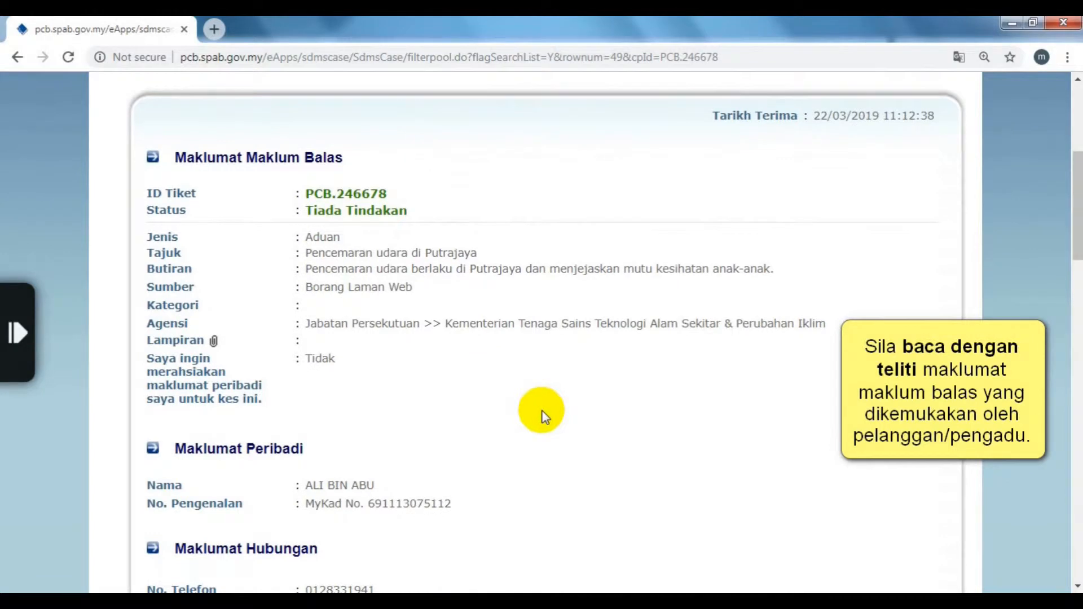
scroll(543, 416, "down", 1)
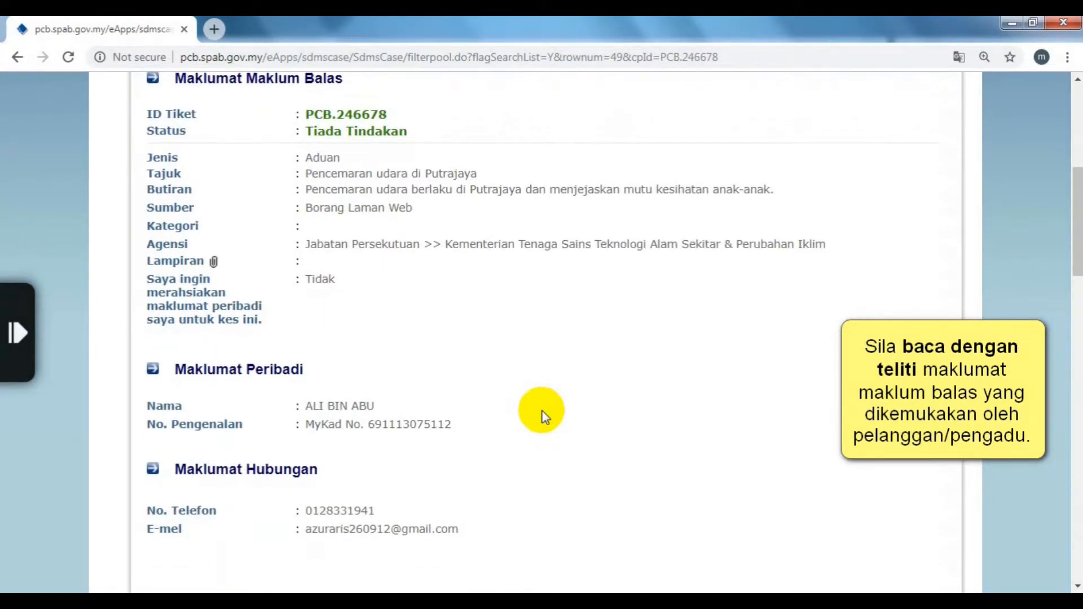
scroll(543, 416, "down", 5)
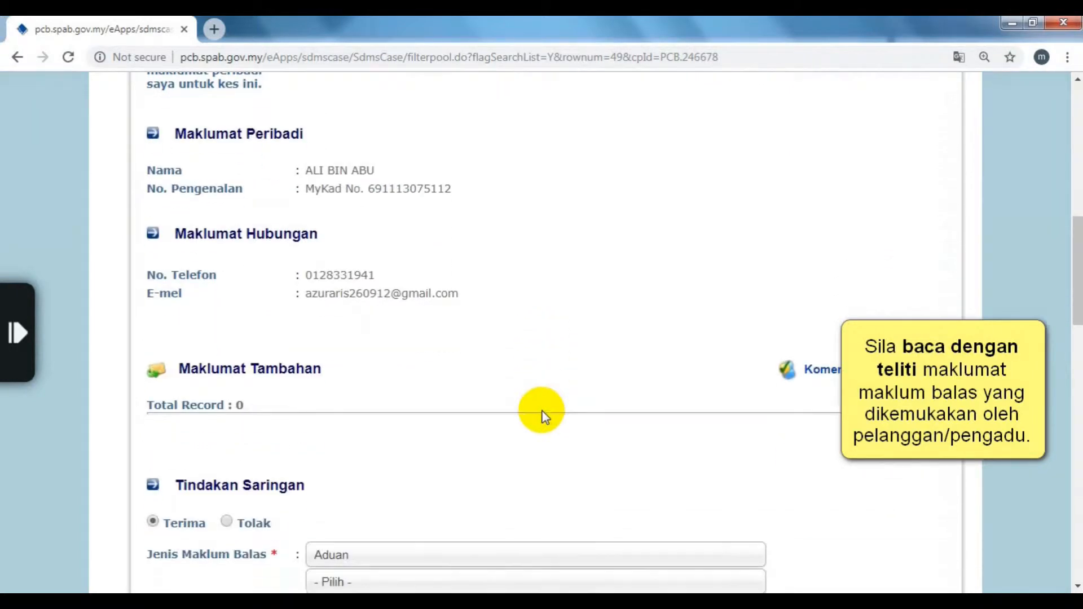
scroll(543, 417, "down", 2)
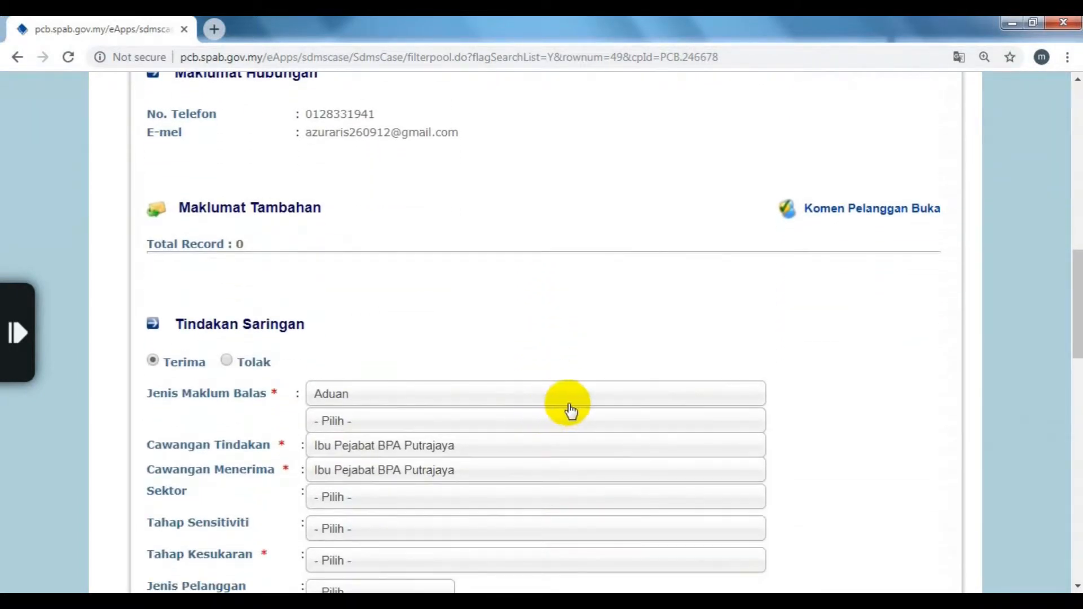
Step: Keep the feedback type as Aduan and set the complaint tier to Aduan 2nd Tier
left_click(710, 398)
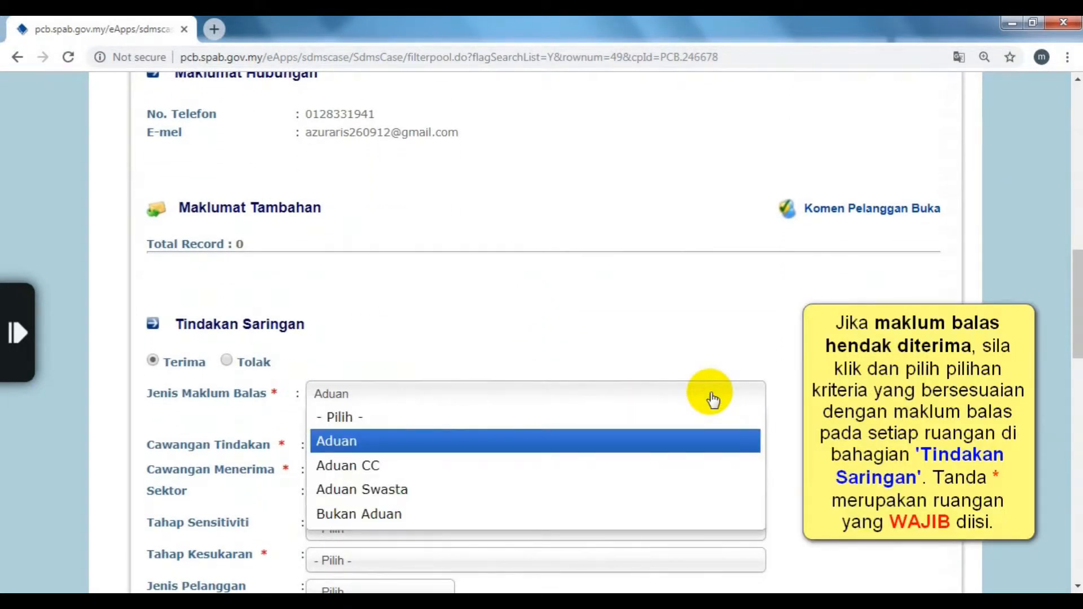
left_click(701, 440)
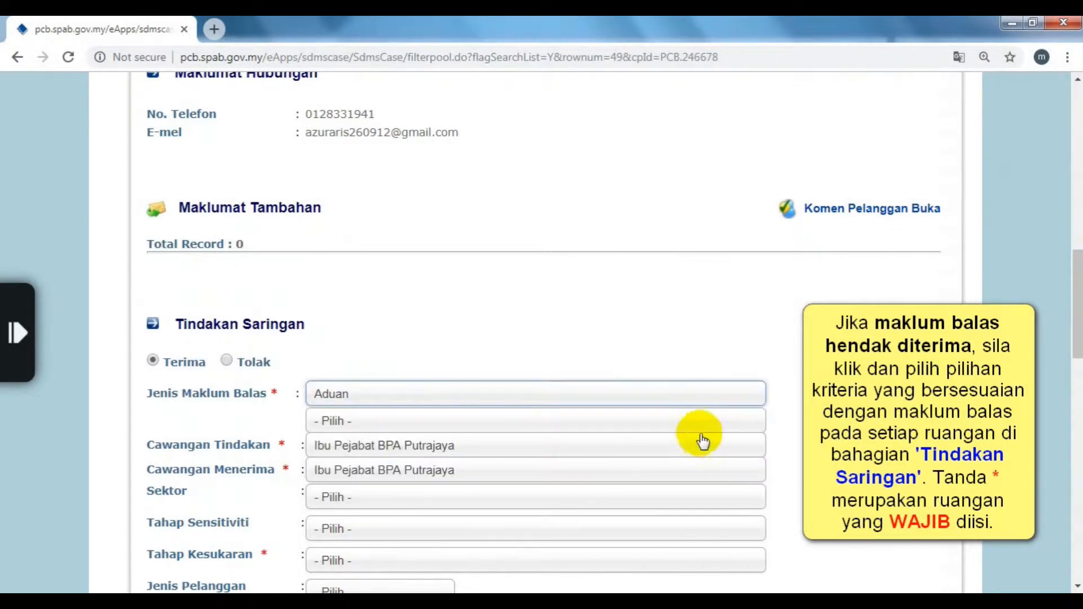
left_click(707, 425)
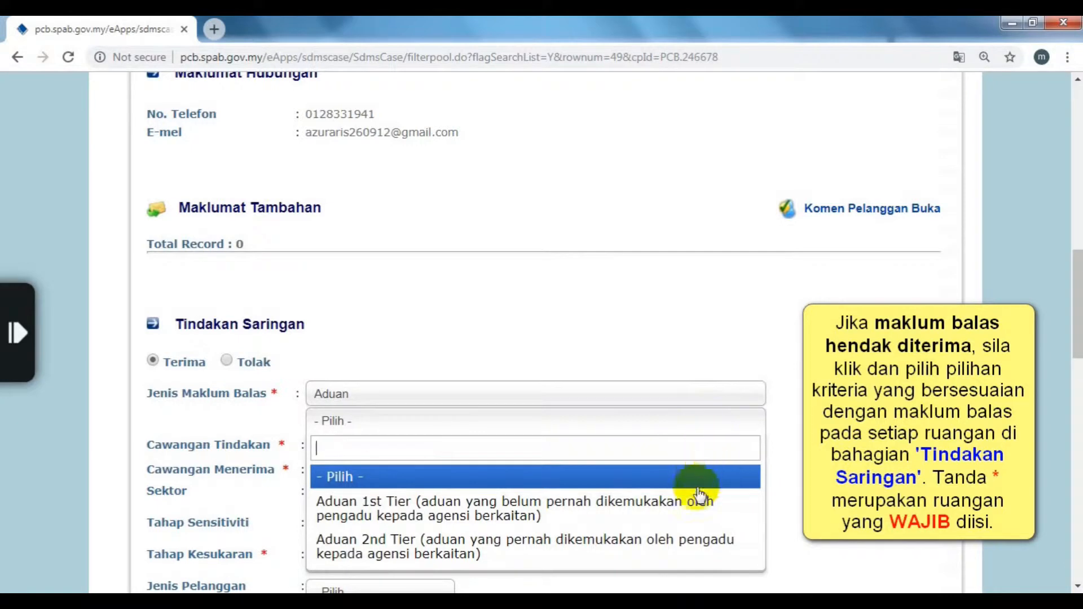
left_click(695, 548)
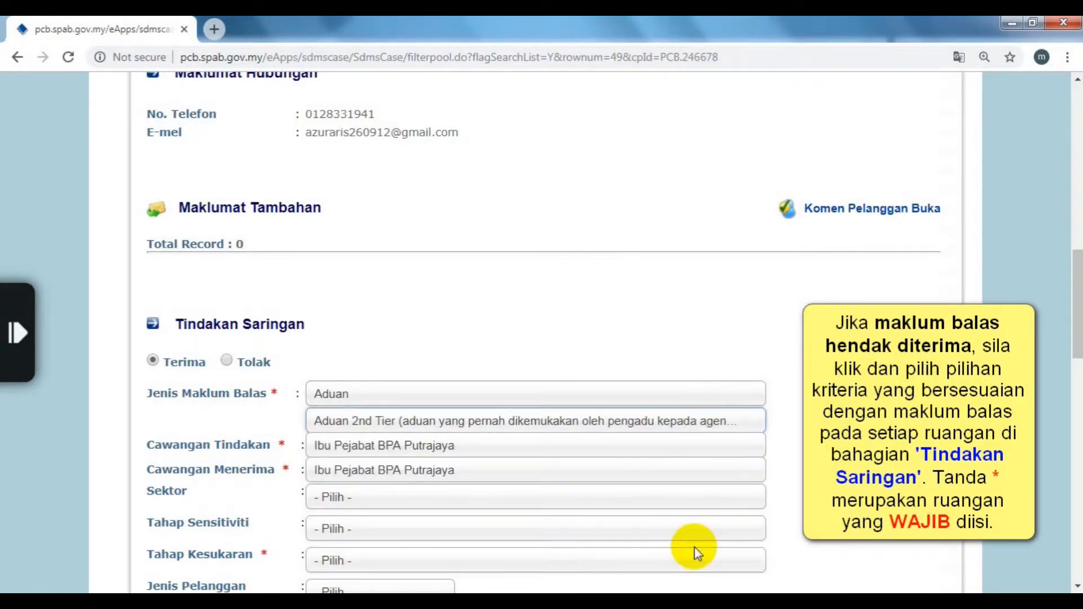
Step: Set both the action branch and the receiving branch to Unit Aduan 5
left_click(694, 451)
scroll(694, 451, "down", 3)
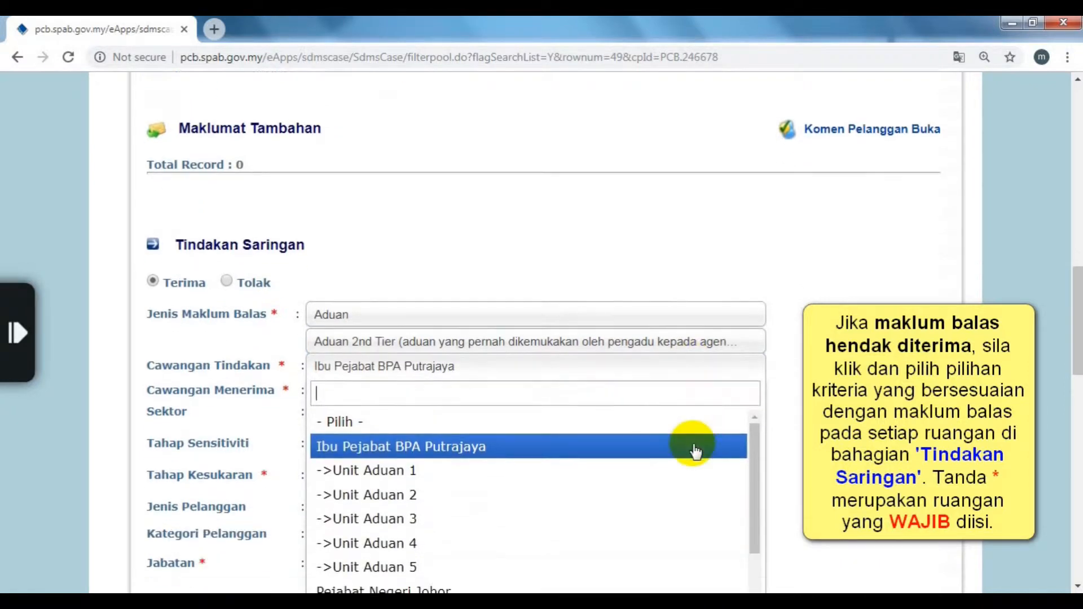
left_click(694, 450)
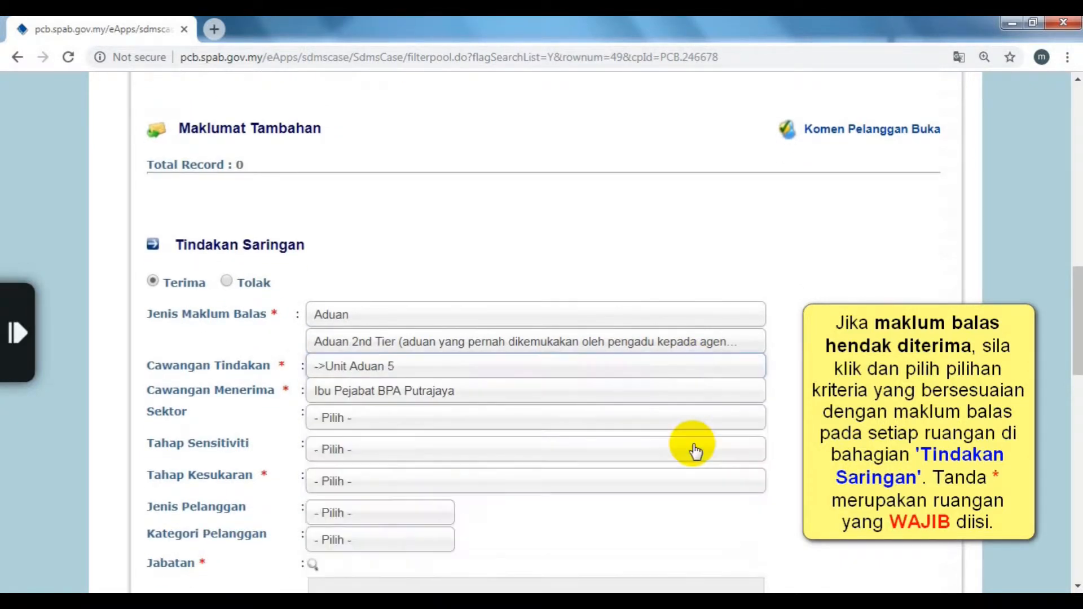
left_click(697, 393)
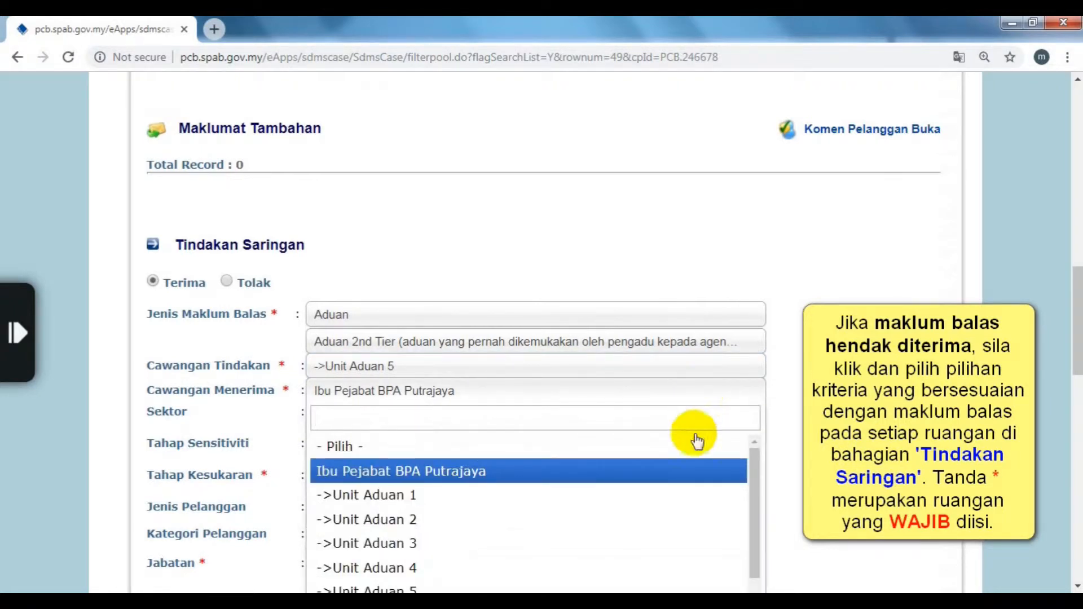
scroll(695, 472, "down", 3)
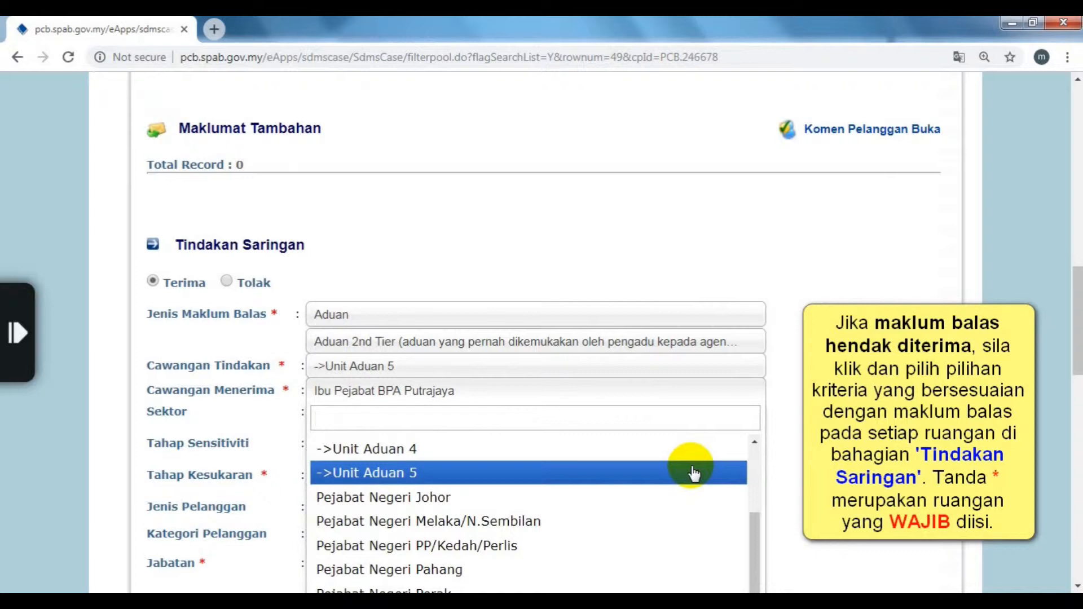
left_click(694, 473)
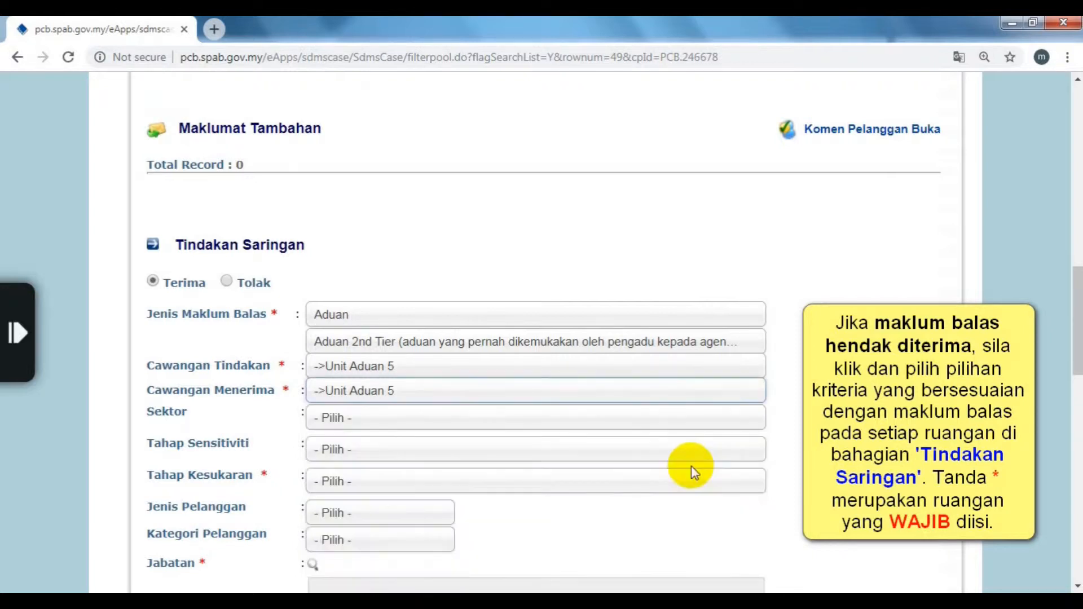
left_click(698, 427)
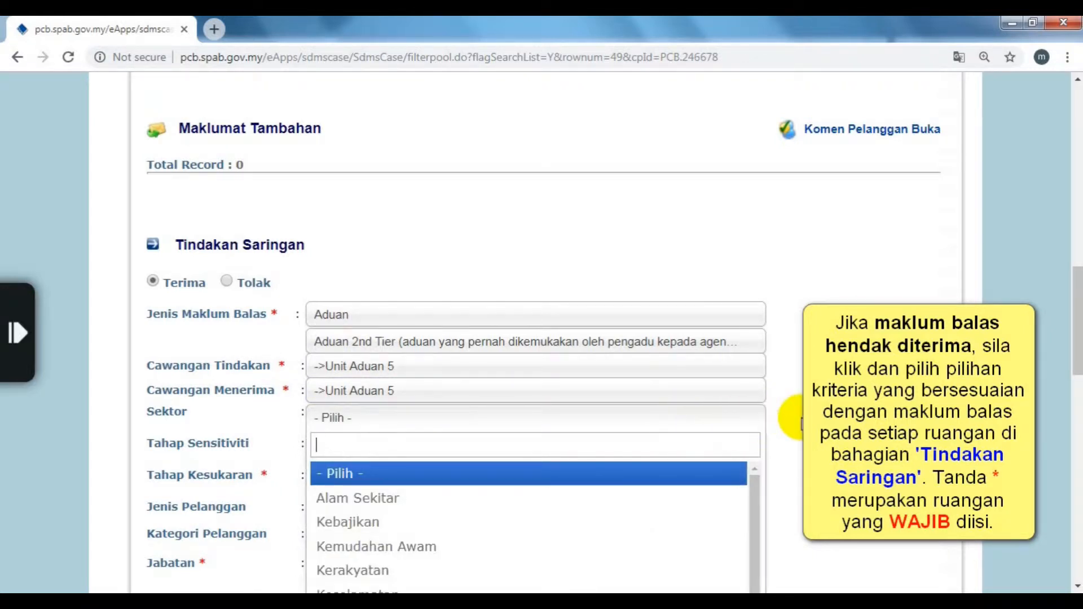
Step: Set sector Alam Sekitar, sensitivity level Umum and difficulty level Biasa
scroll(801, 420, "down", 1)
scroll(801, 420, "down", 2)
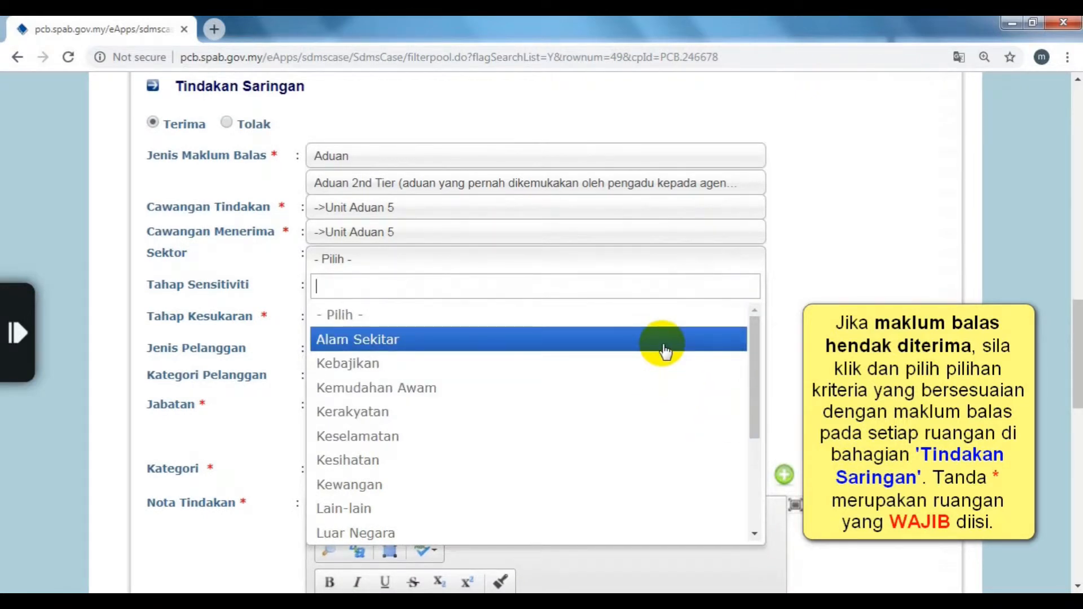
left_click(664, 350)
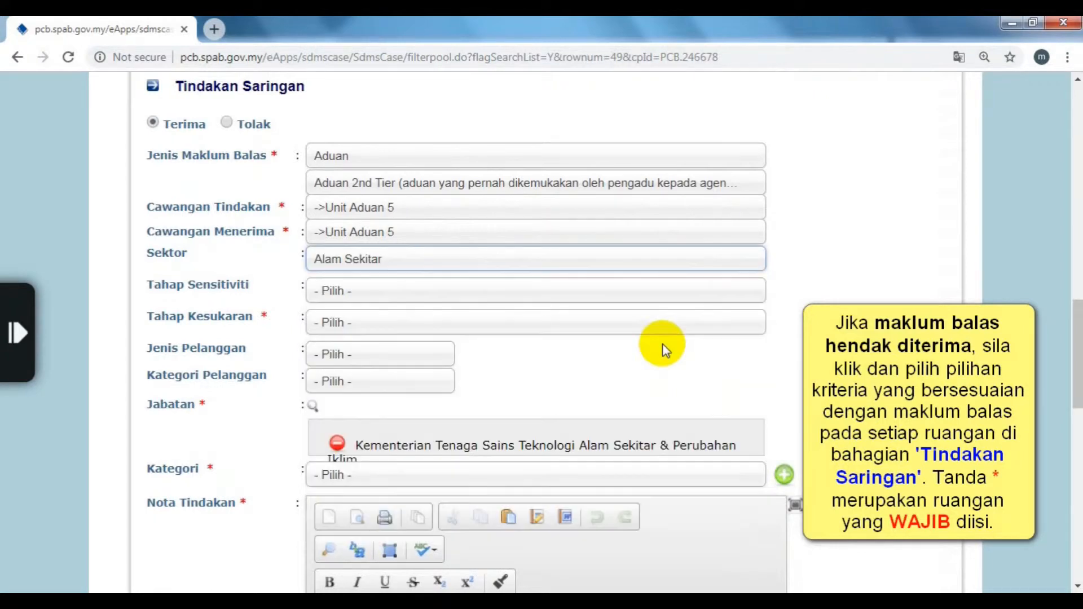
left_click(672, 294)
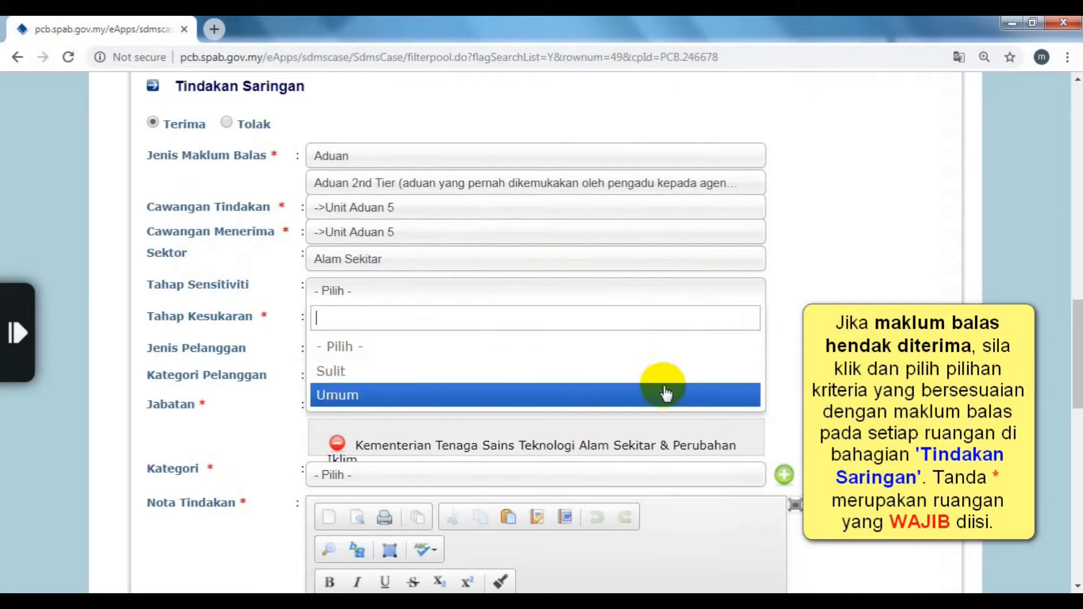
left_click(663, 394)
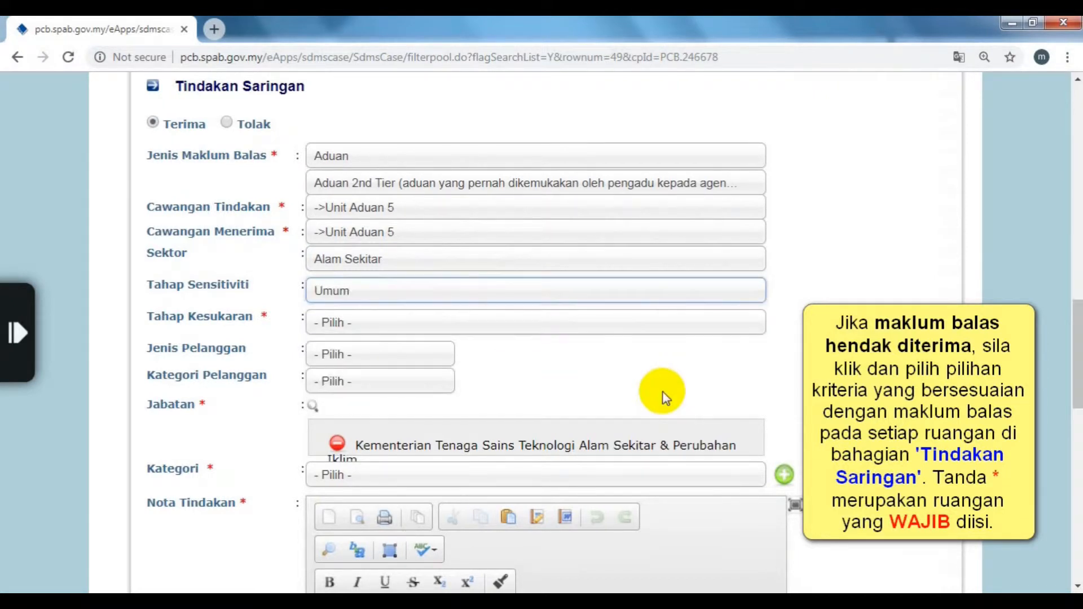
left_click(671, 331)
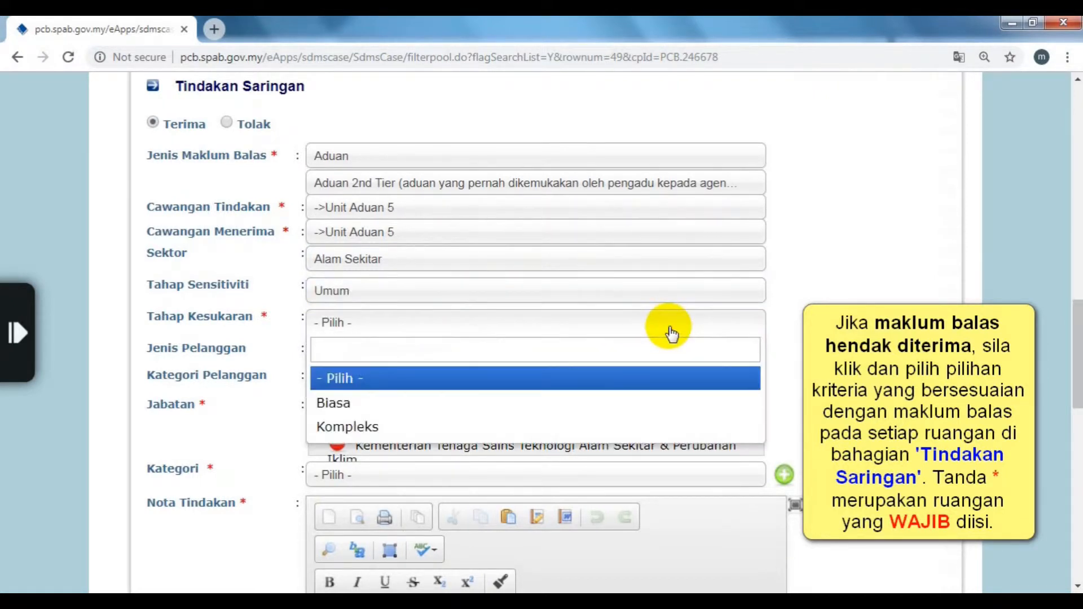
left_click(661, 415)
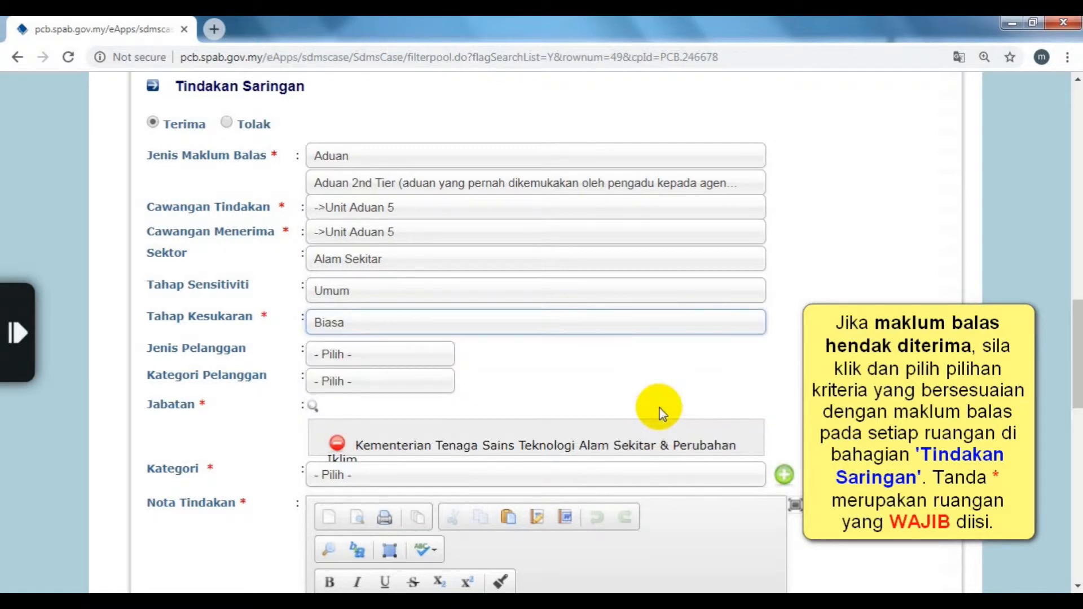
Step: Set the customer type to Individu and the customer category to Luaran
left_click(430, 359)
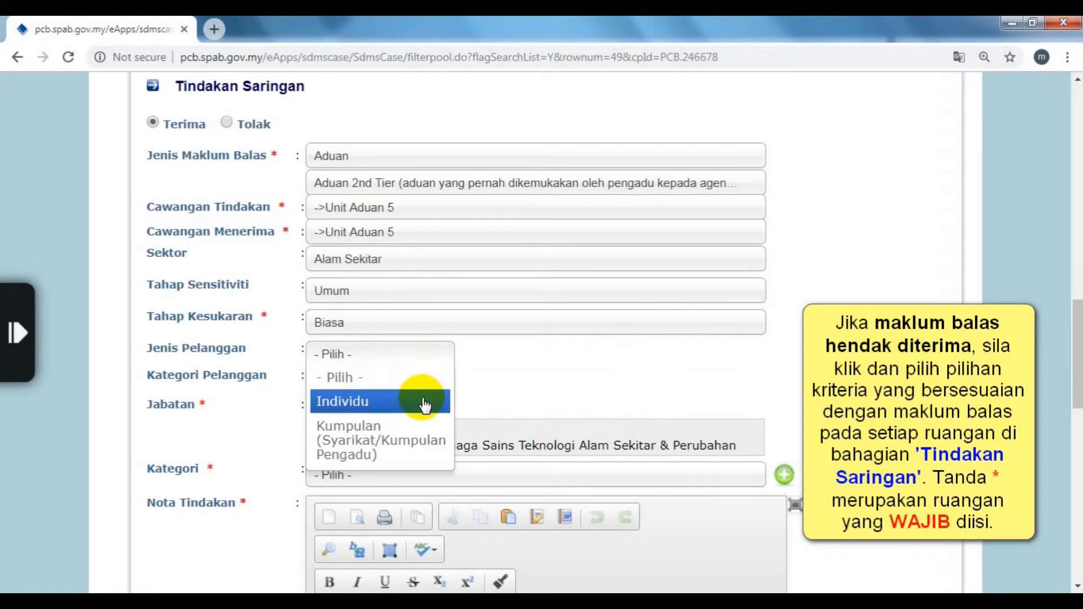
left_click(424, 401)
left_click(426, 388)
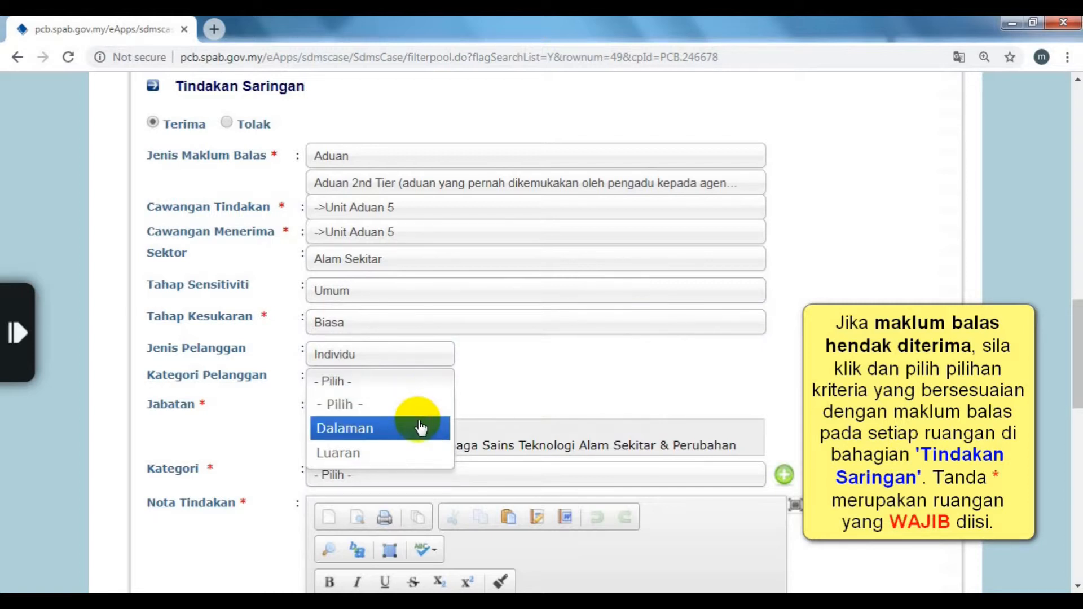
left_click(422, 454)
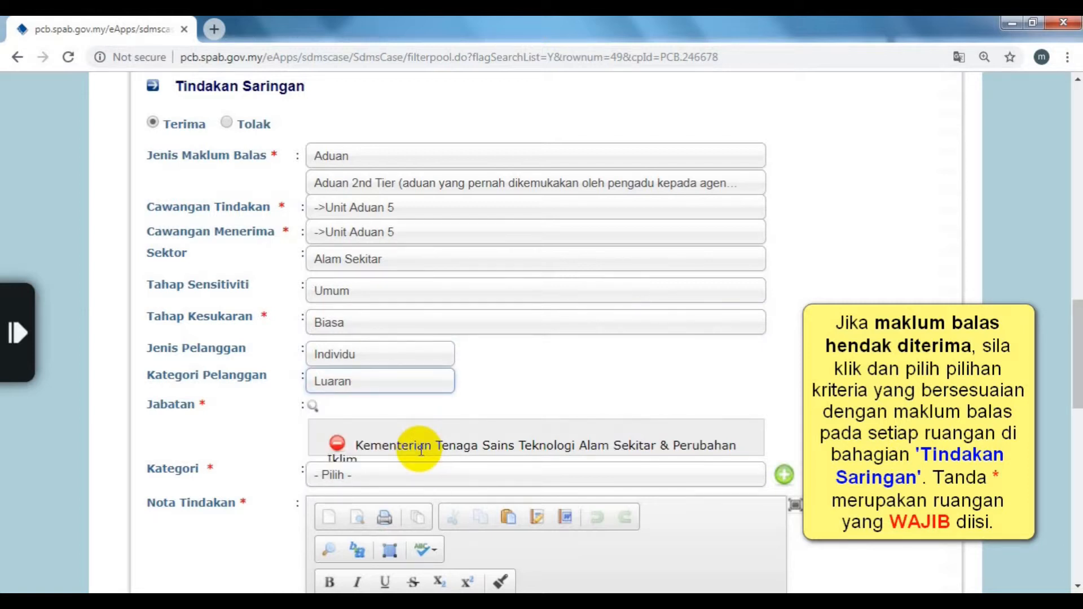
left_click(800, 451)
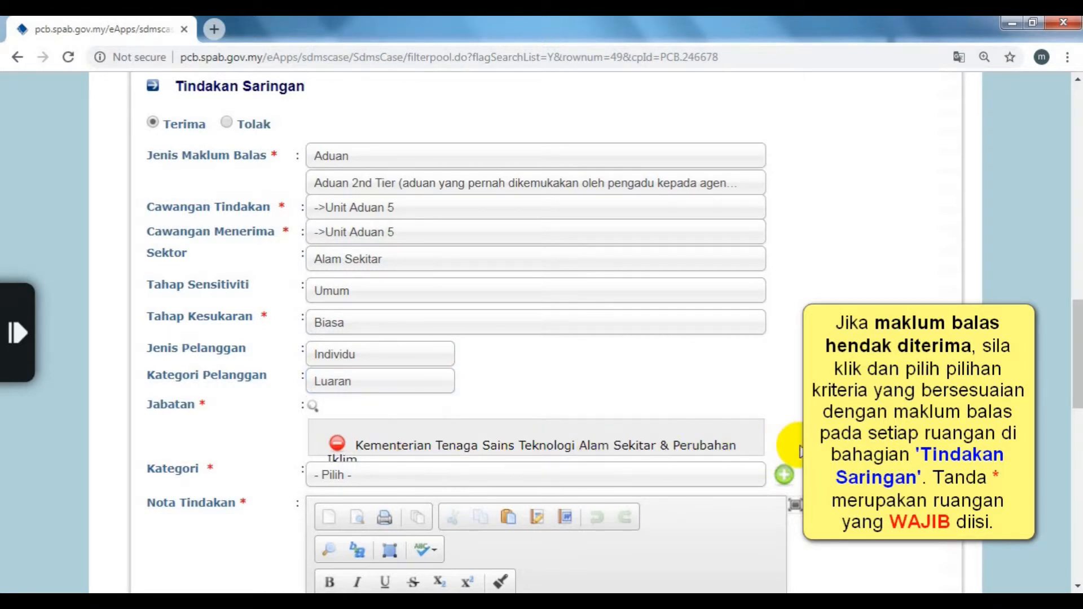
scroll(800, 451, "down", 2)
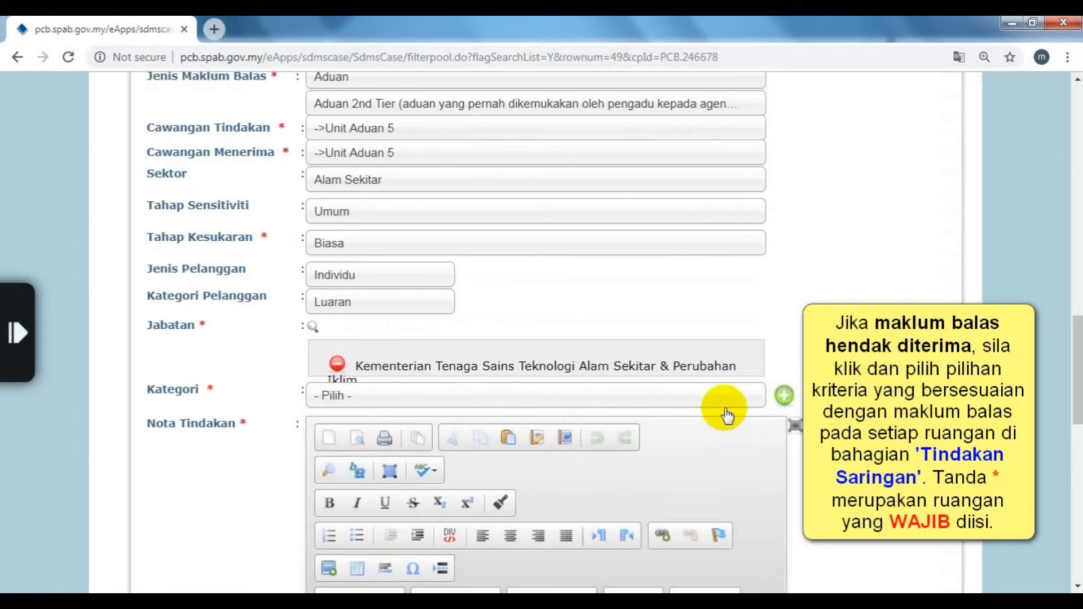
Step: Add KEGAGALAN PENGUATKUASAAN to the complaint's category list
left_click(727, 395)
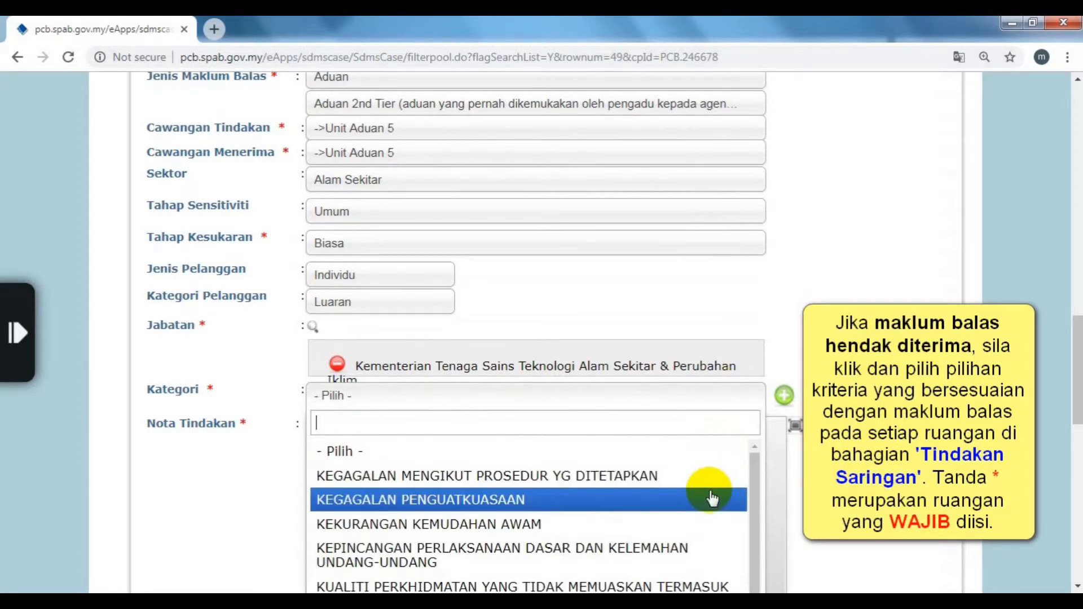
scroll(709, 496, "down", 1)
scroll(793, 488, "down", 1)
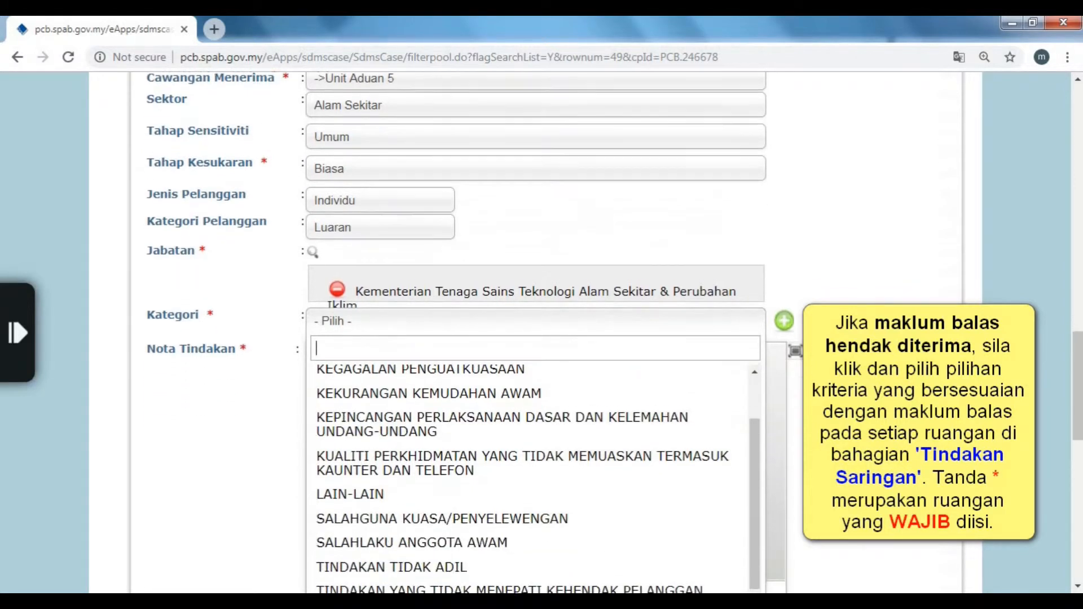
scroll(689, 491, "up", 1)
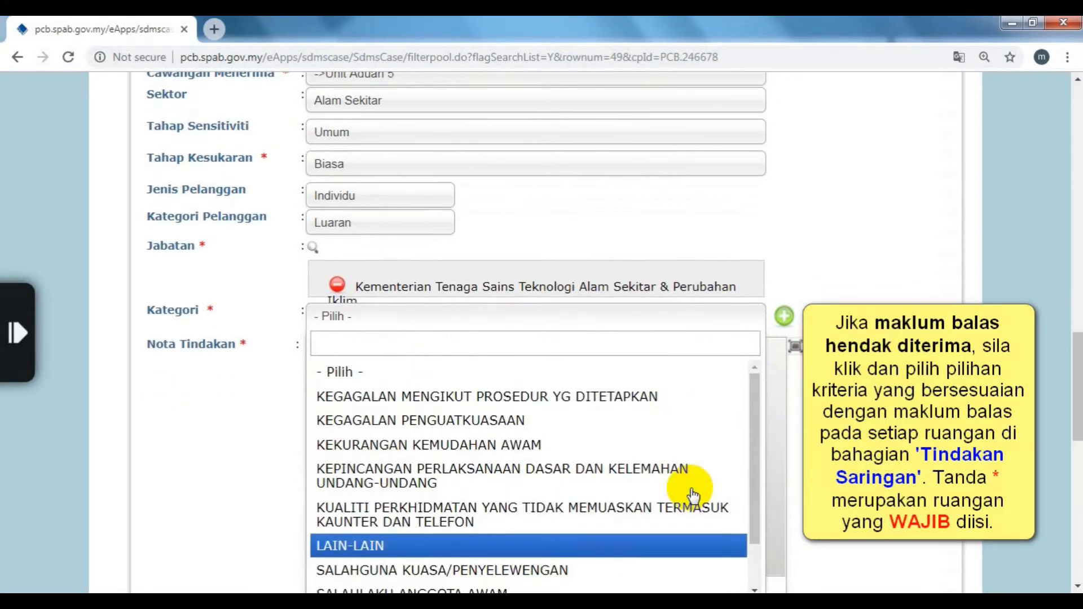
left_click(696, 427)
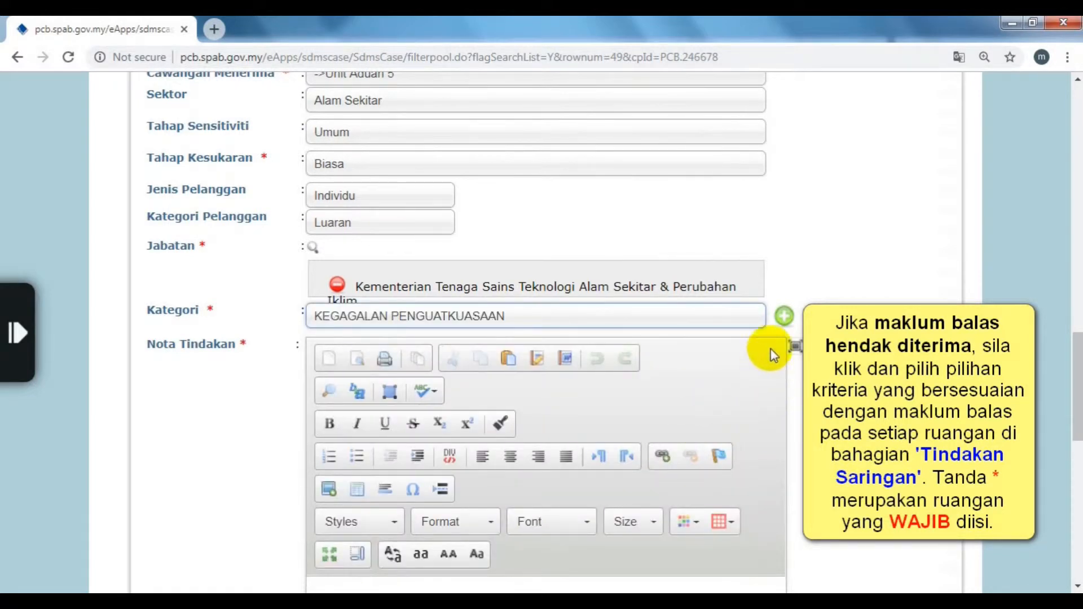
left_click(784, 321)
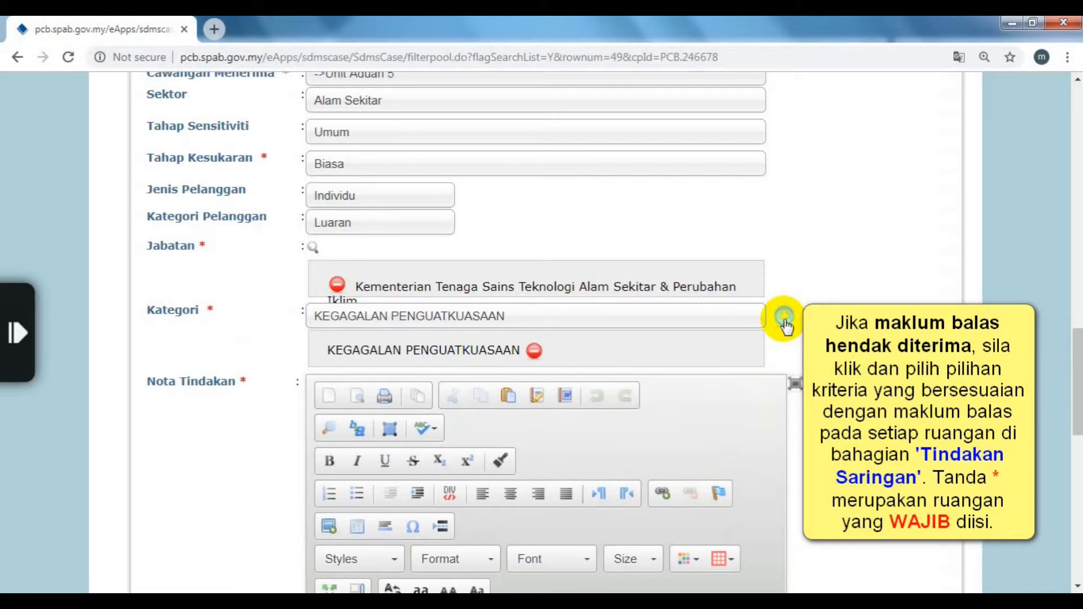
scroll(786, 326, "down", 7)
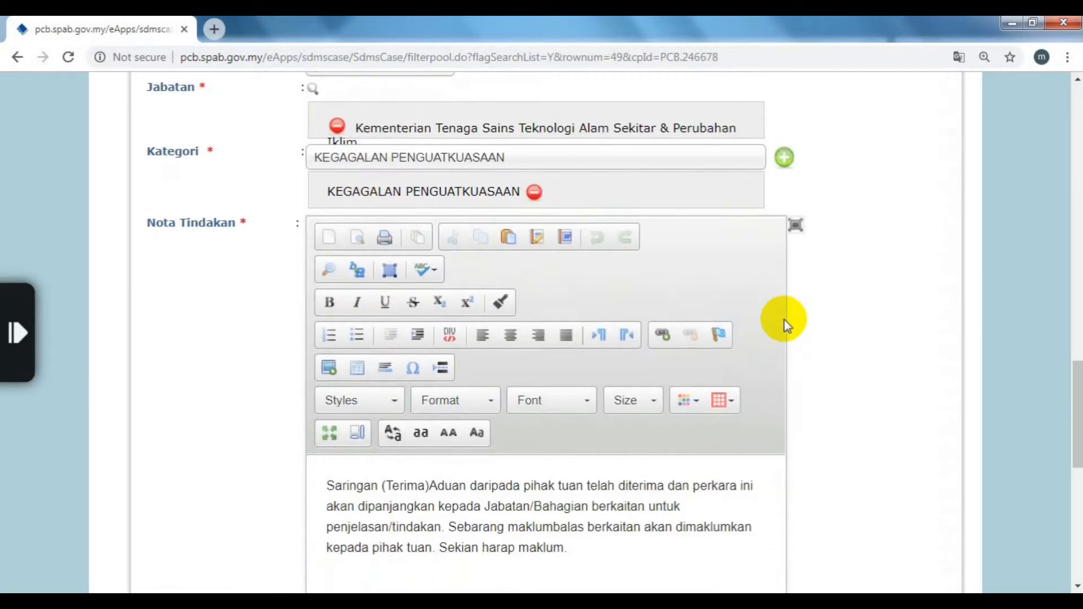
Step: Search Carian Penyiasat by partial name and select the matching investigator
scroll(786, 319, "down", 4)
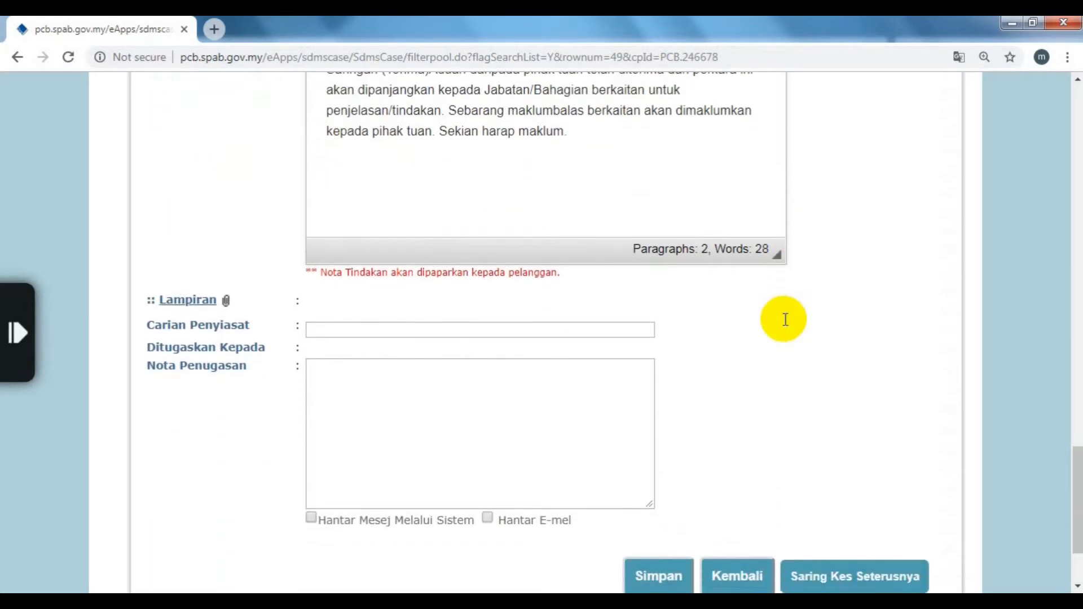
left_click(571, 273)
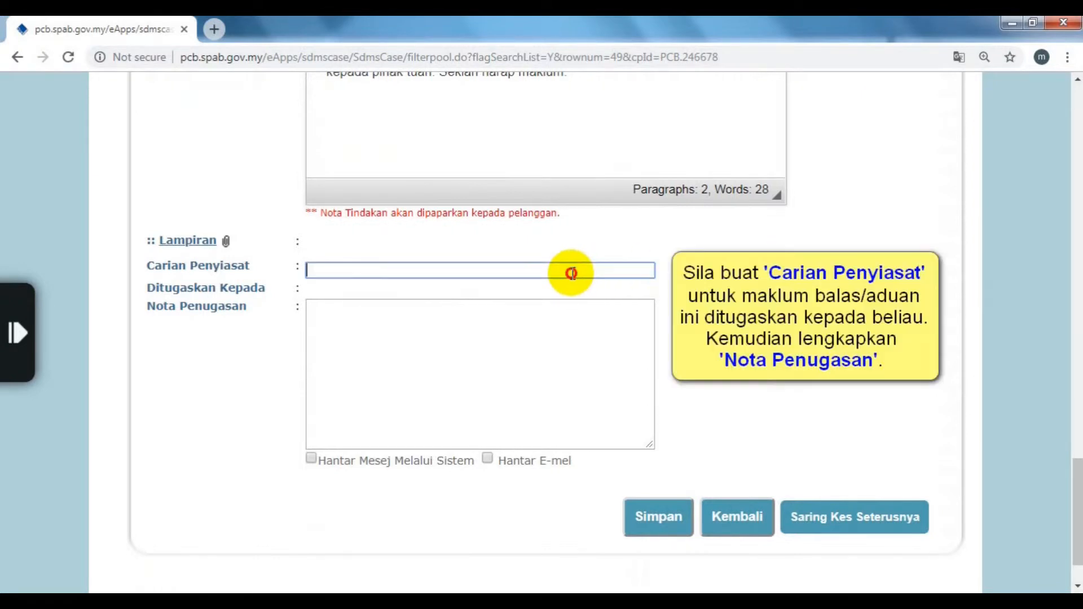
type("fahm")
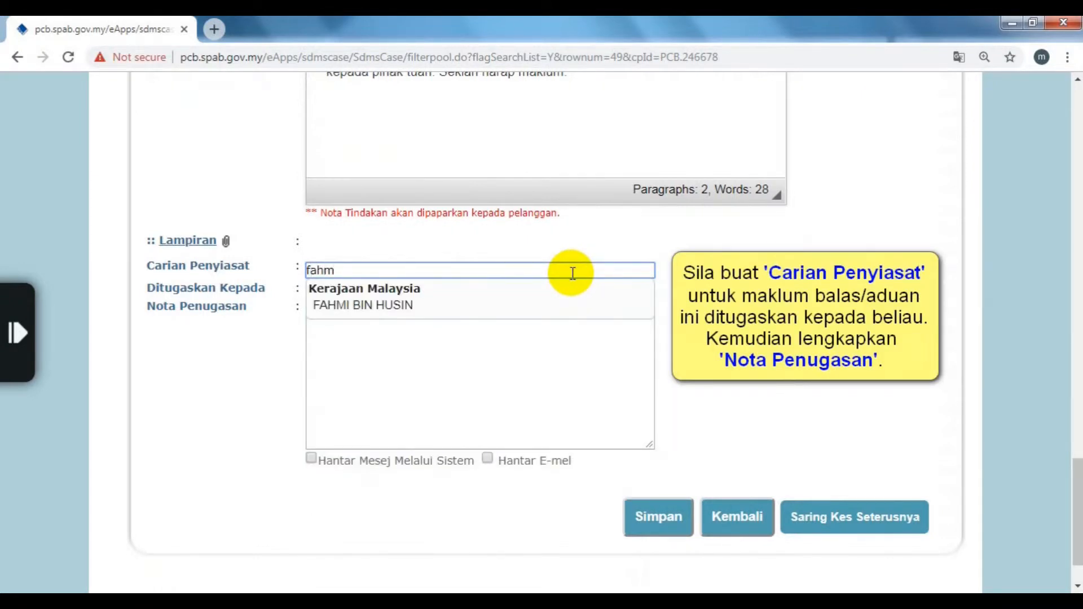
left_click(559, 300)
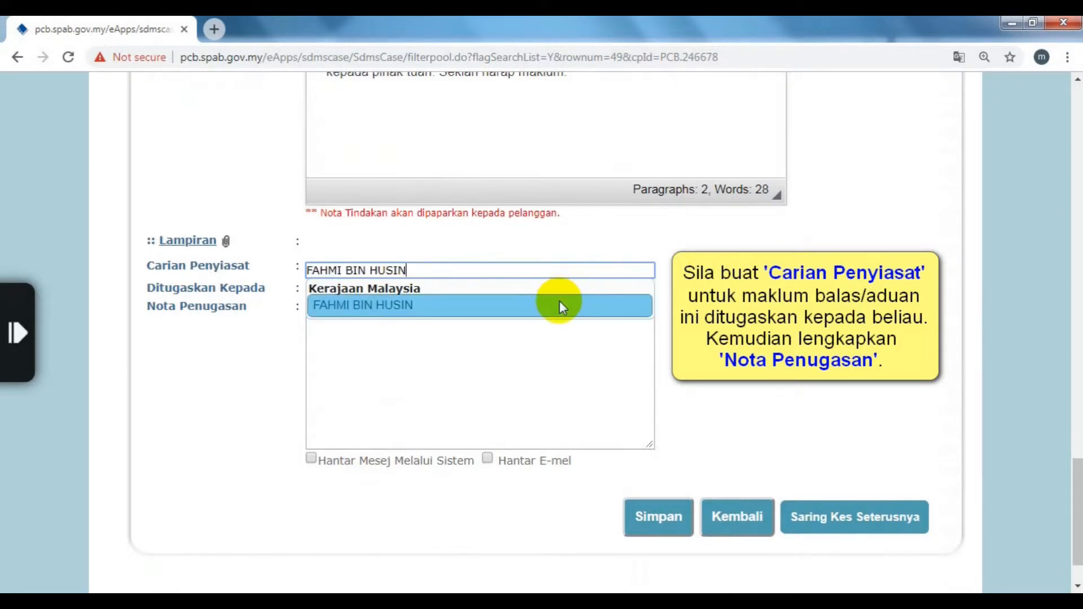
Step: Write the assignment note 'Sila semak dan siasat aduan ini.'
left_click(556, 328)
type("Si")
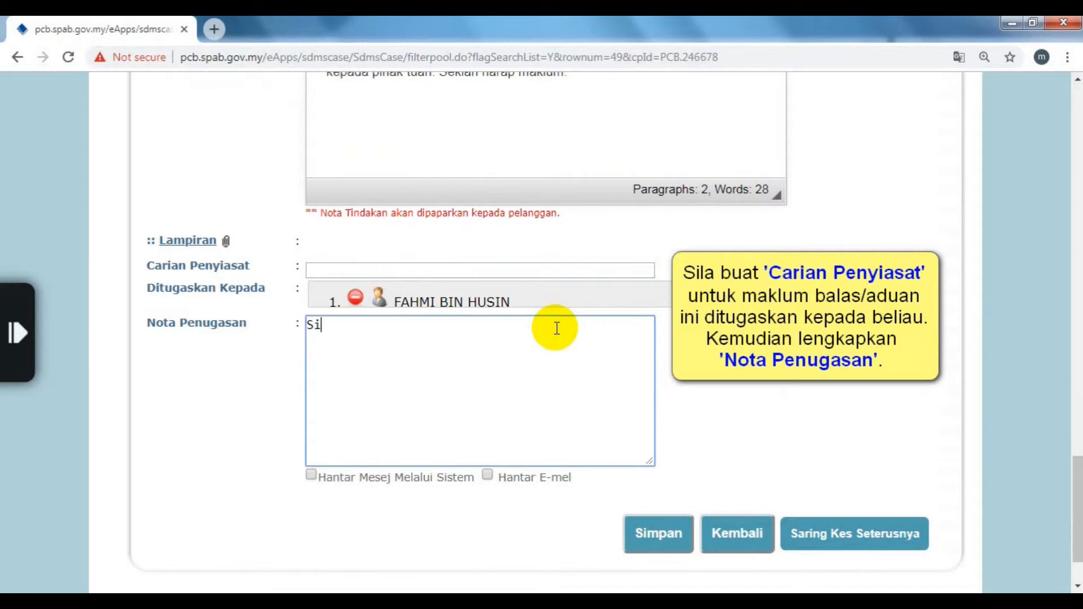
type("la semak dan siasat")
key("BackSpace")
key("BackSpace")
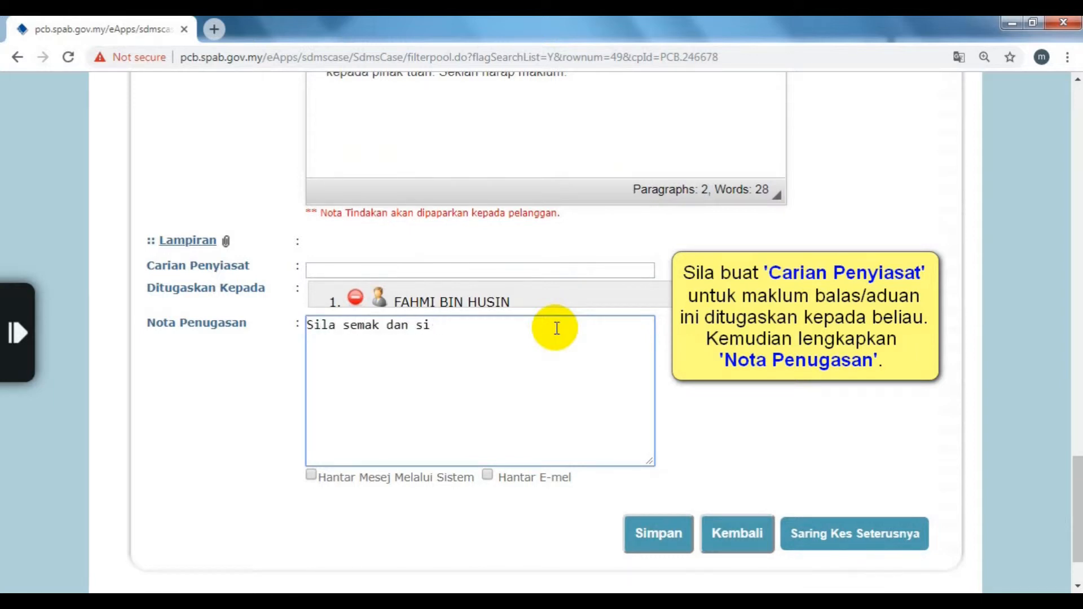
type("asat aduan ini.")
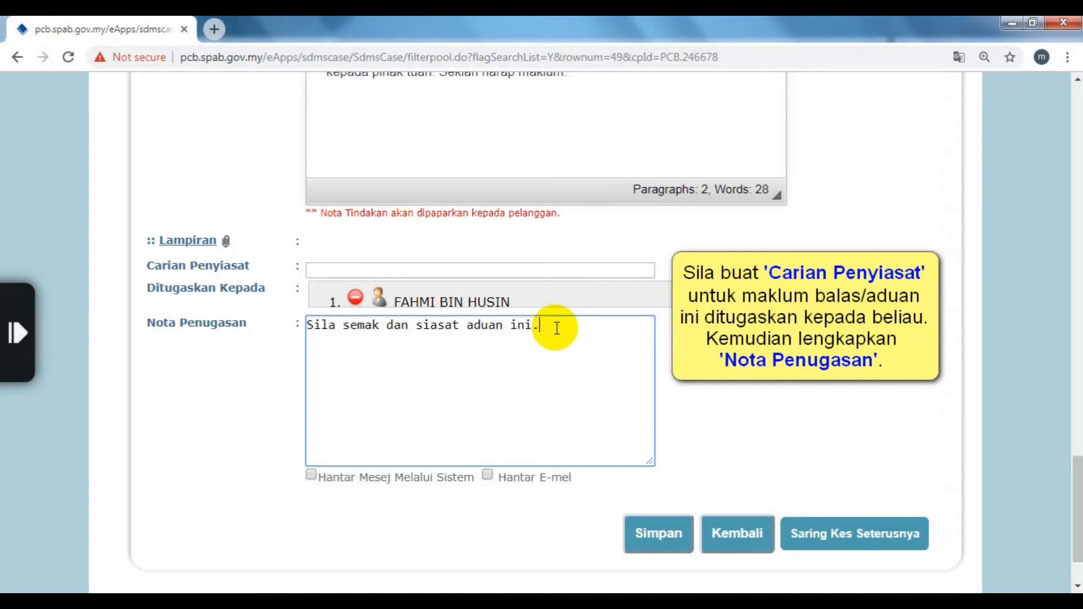
scroll(555, 326, "down", 2)
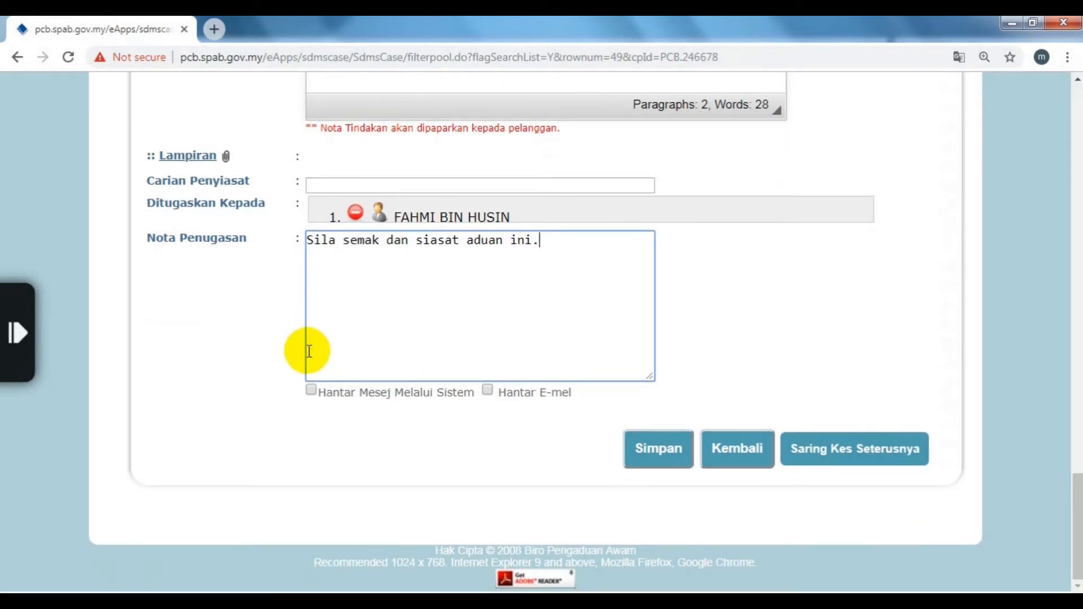
Step: Enable the system-message notification and save the accepted complaint with its assignment
left_click(310, 392)
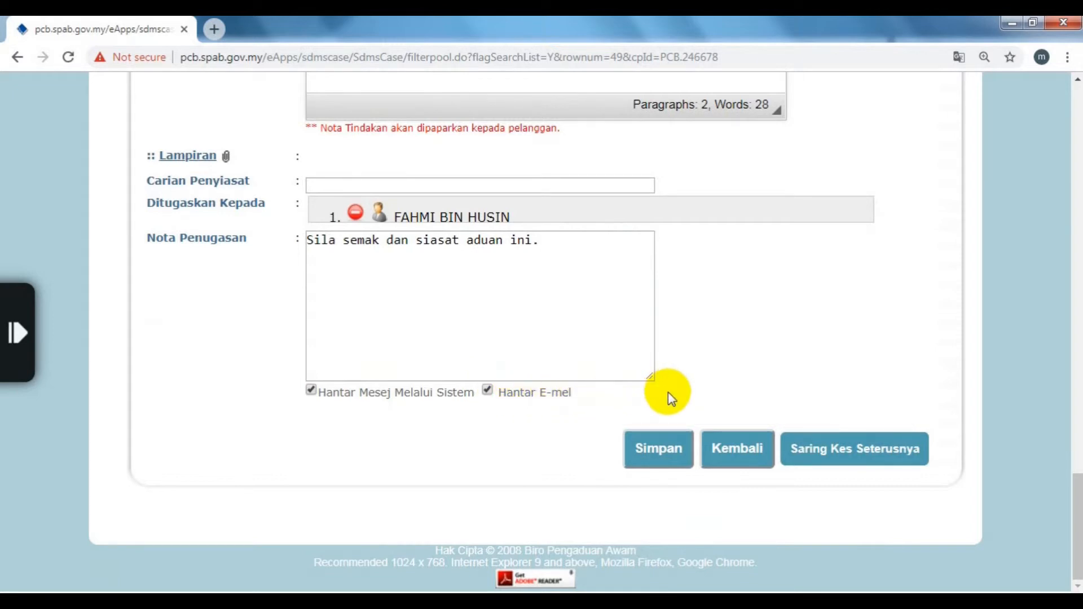
left_click(659, 450)
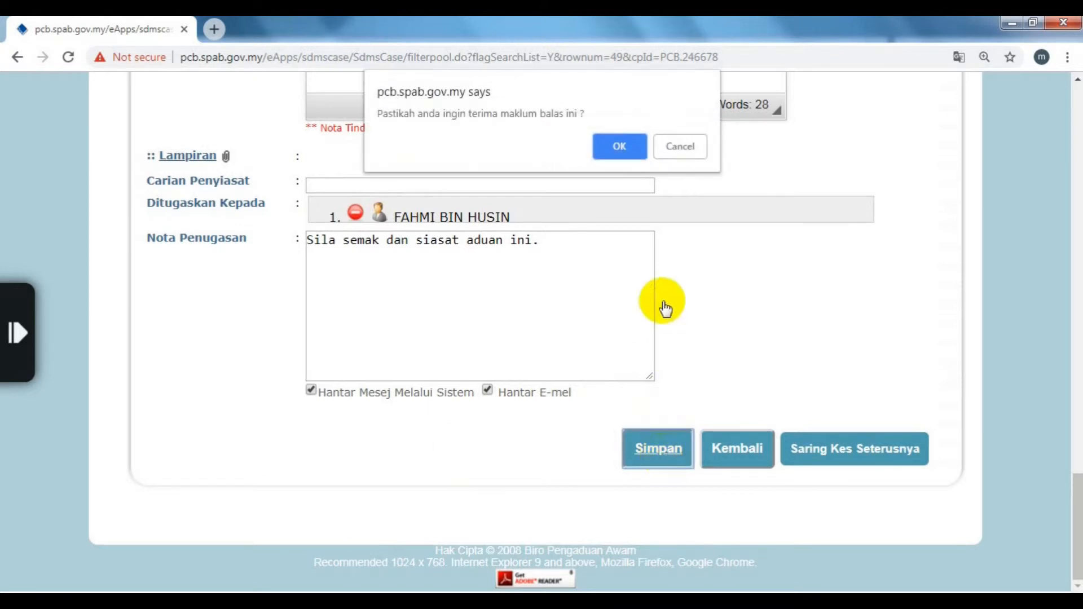
Step: Confirm acceptance so the complaint saves as Terima, then open the Jana Surat letter popup
left_click(619, 146)
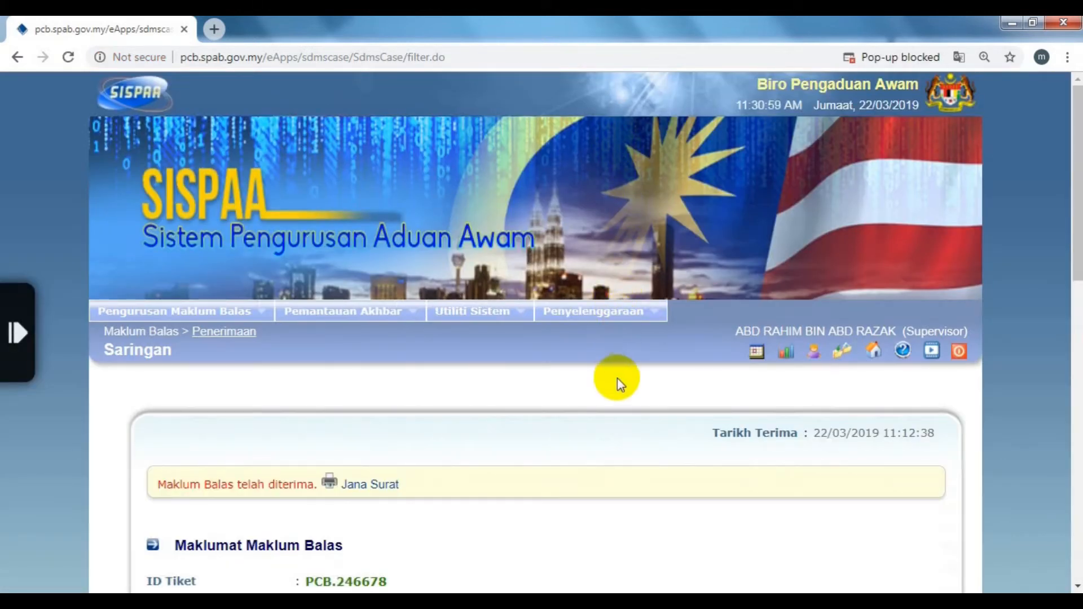
scroll(617, 385, "down", 1)
scroll(617, 380, "down", 5)
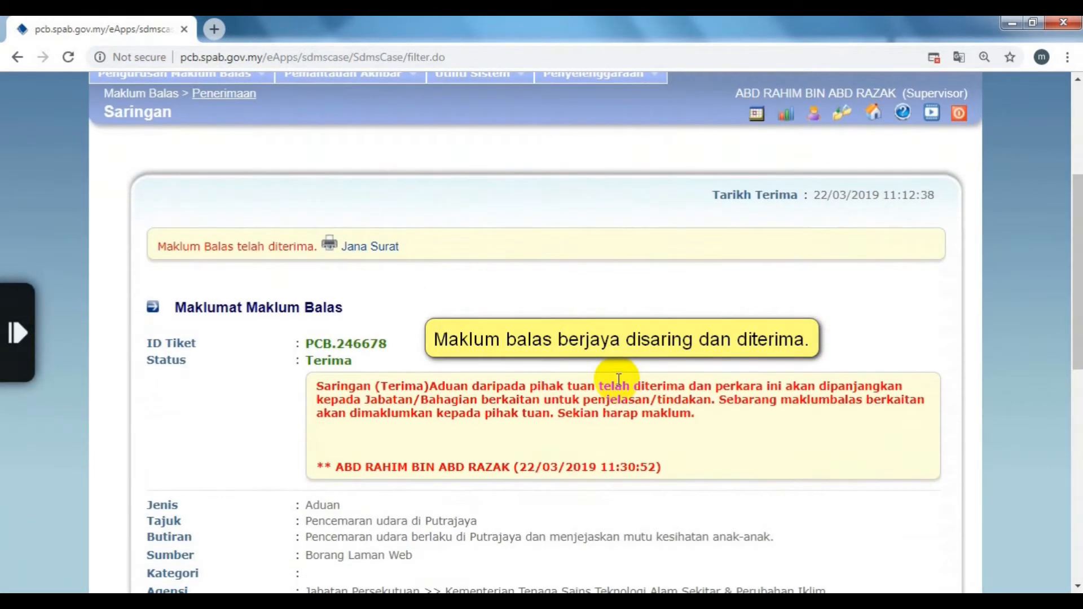
scroll(619, 383, "down", 1)
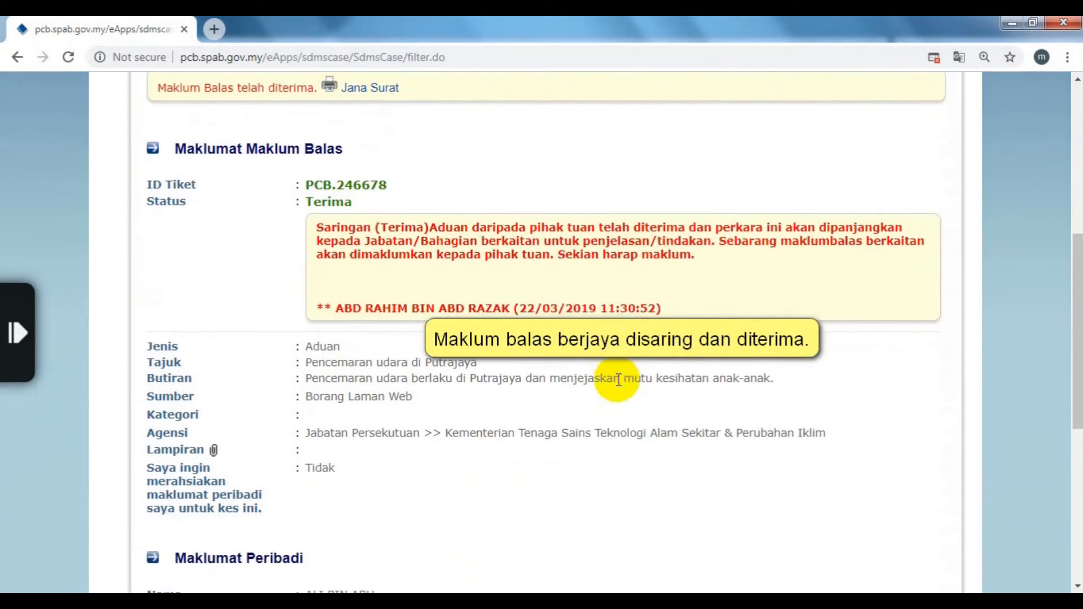
scroll(619, 380, "up", 1)
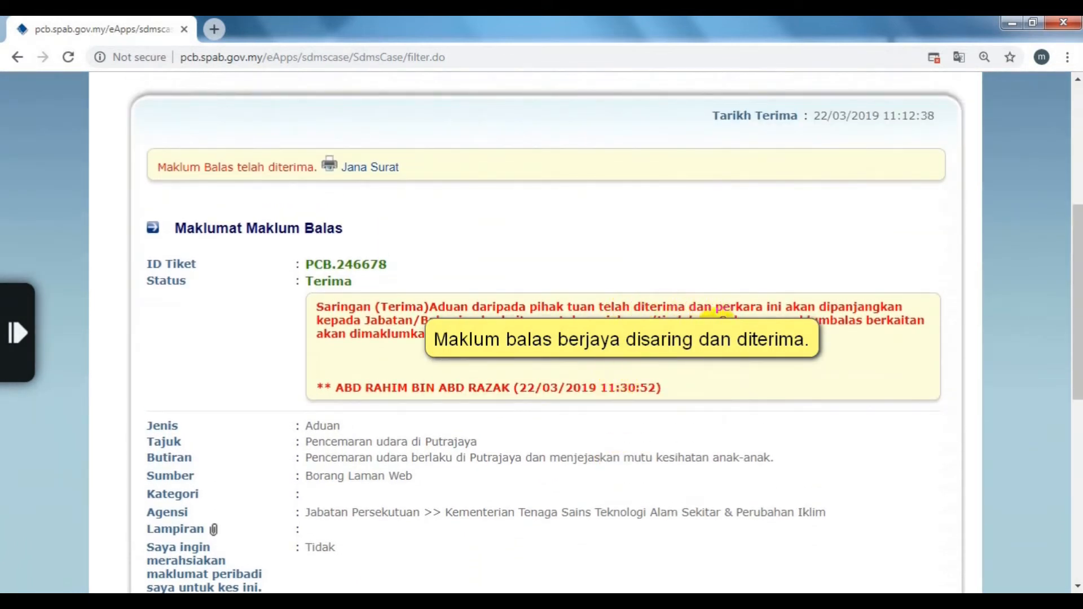
left_click(372, 175)
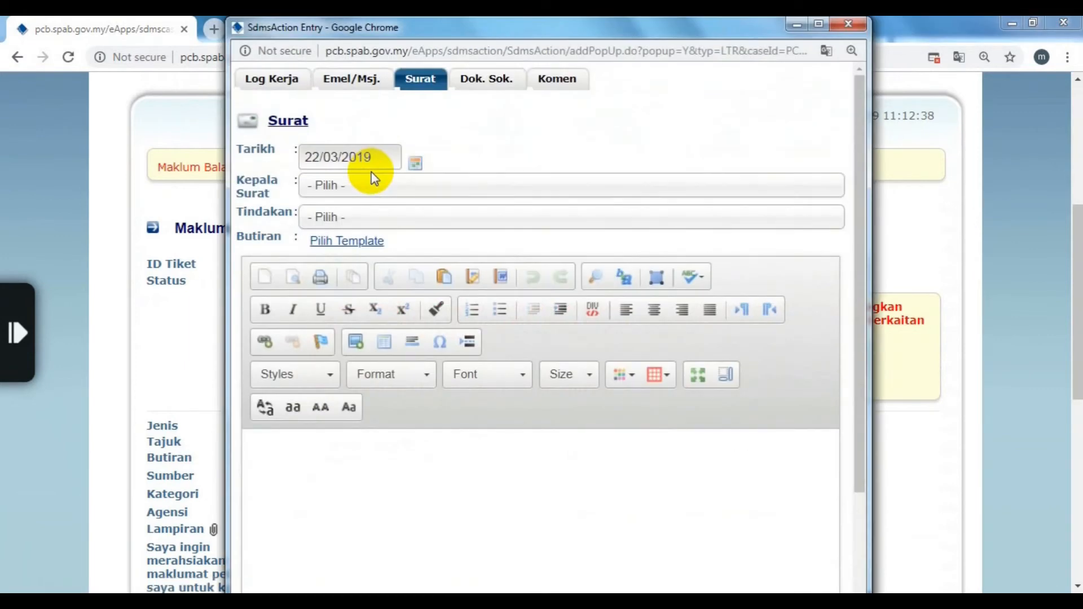